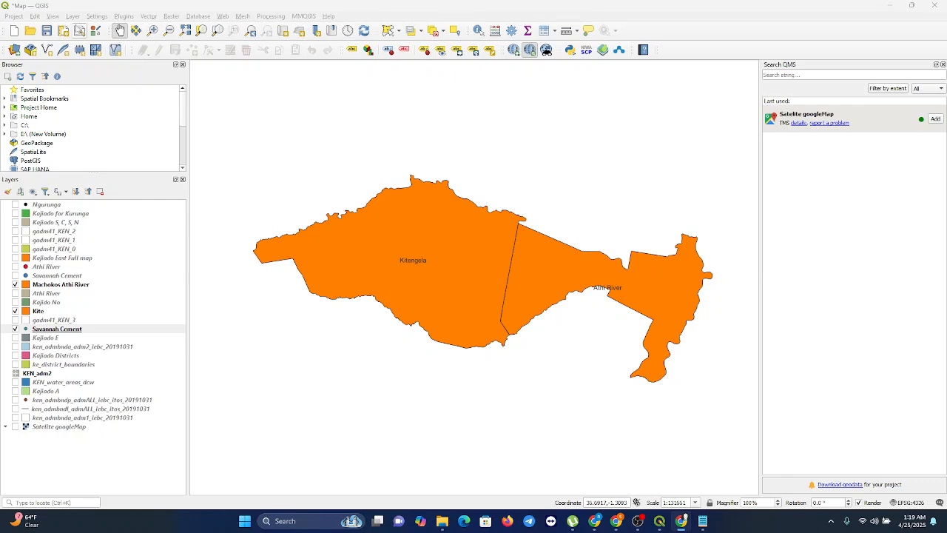
Step: Add the Athi River CSV file from the Desktop as a delimited text point layer using Longitude and Latitude in EPSG:4326 - WGS 84
click(73, 17)
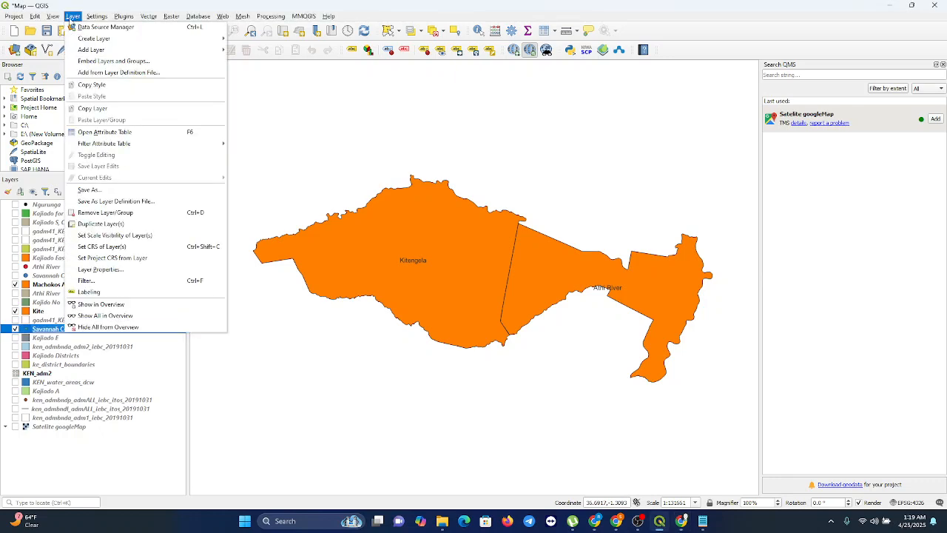
mouse_move(107, 52)
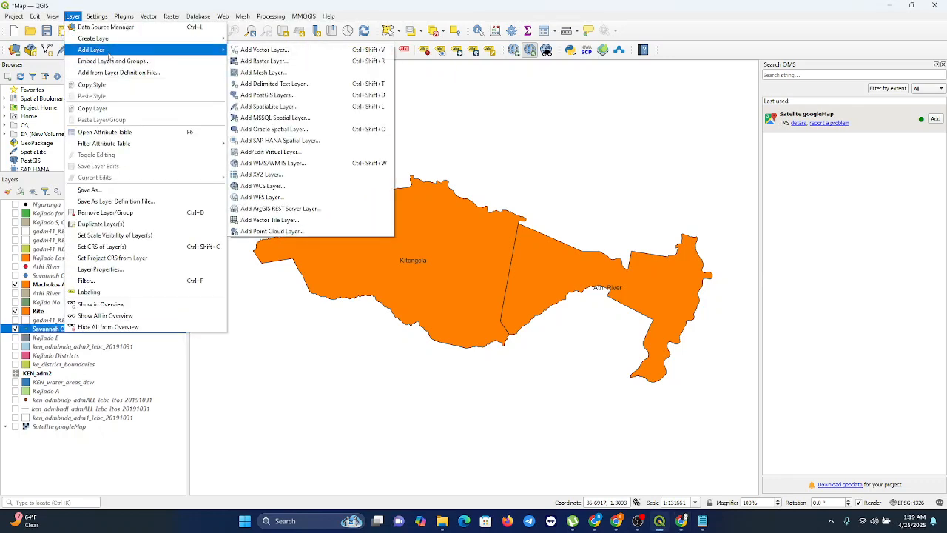
click(275, 84)
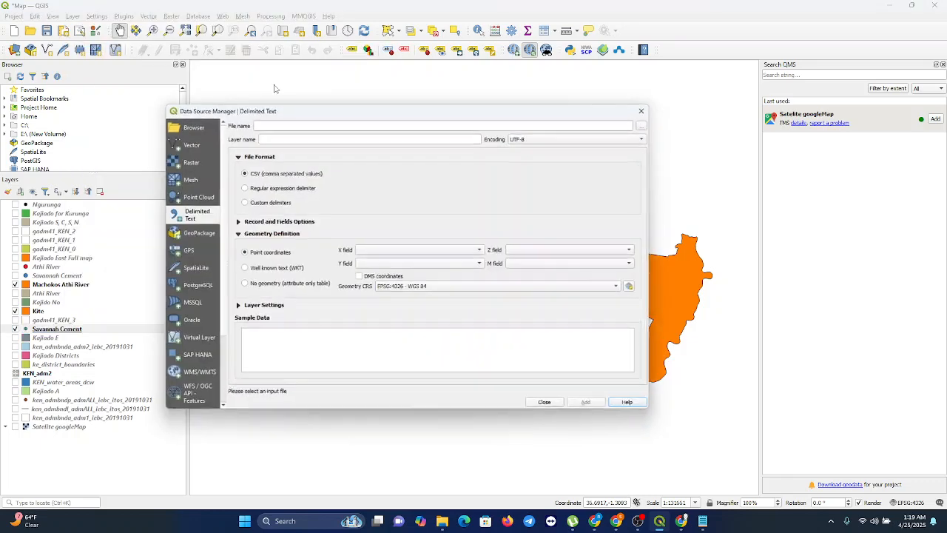
click(646, 124)
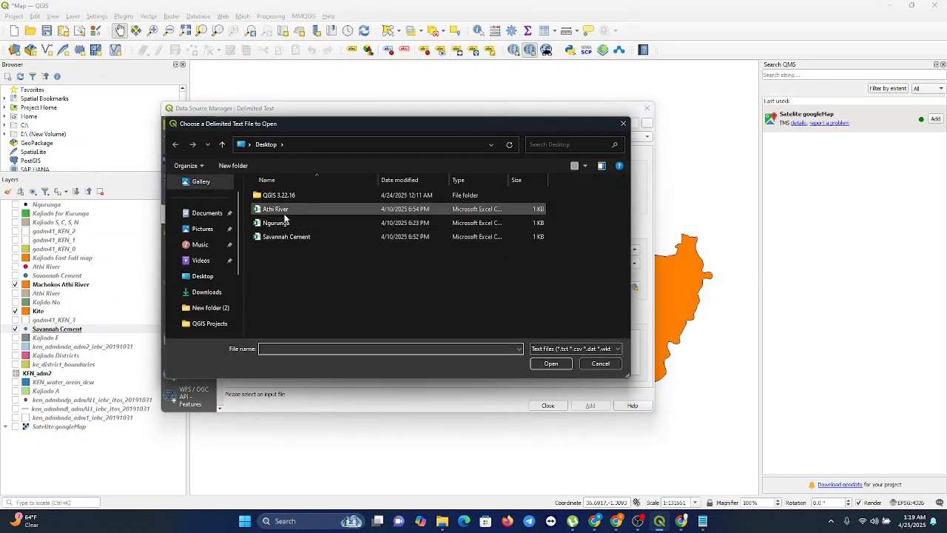
click(334, 208)
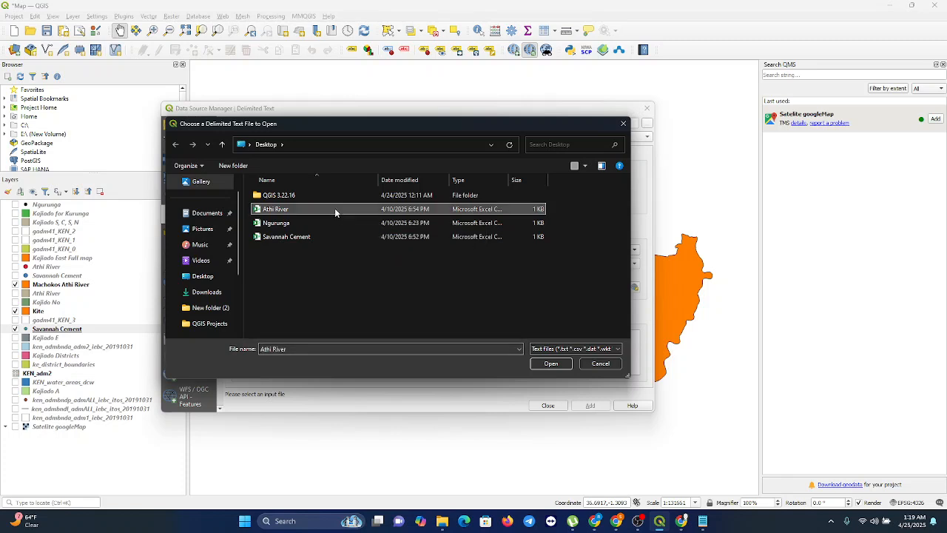
click(332, 224)
click(321, 238)
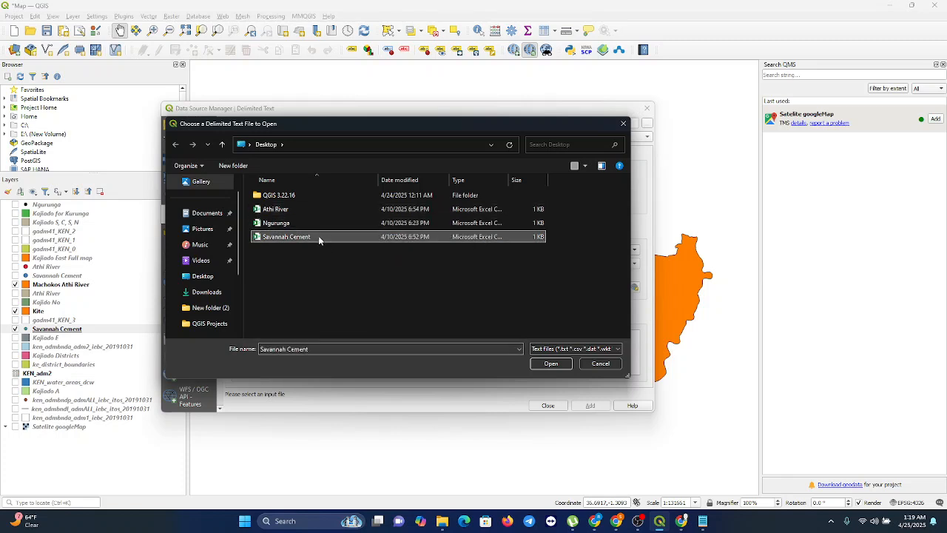
click(298, 225)
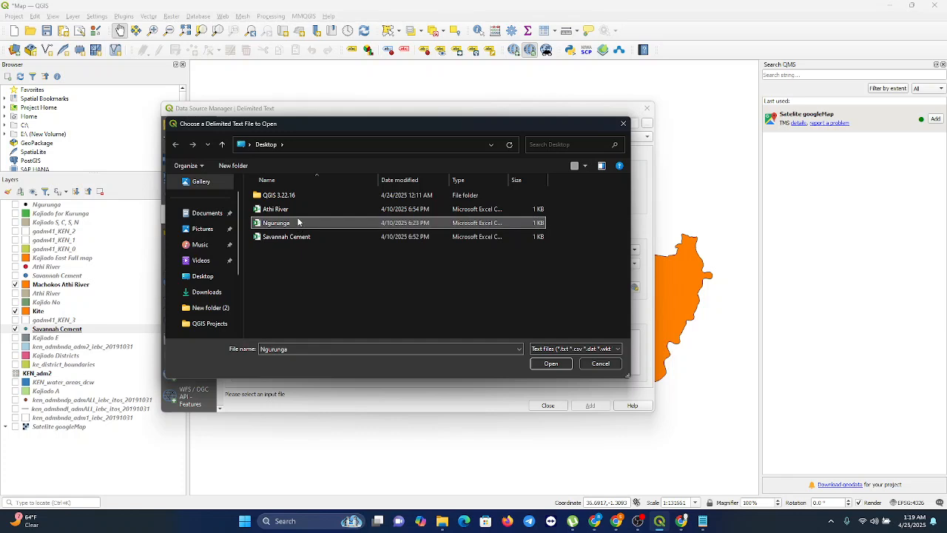
click(295, 210)
click(288, 224)
click(290, 211)
click(552, 365)
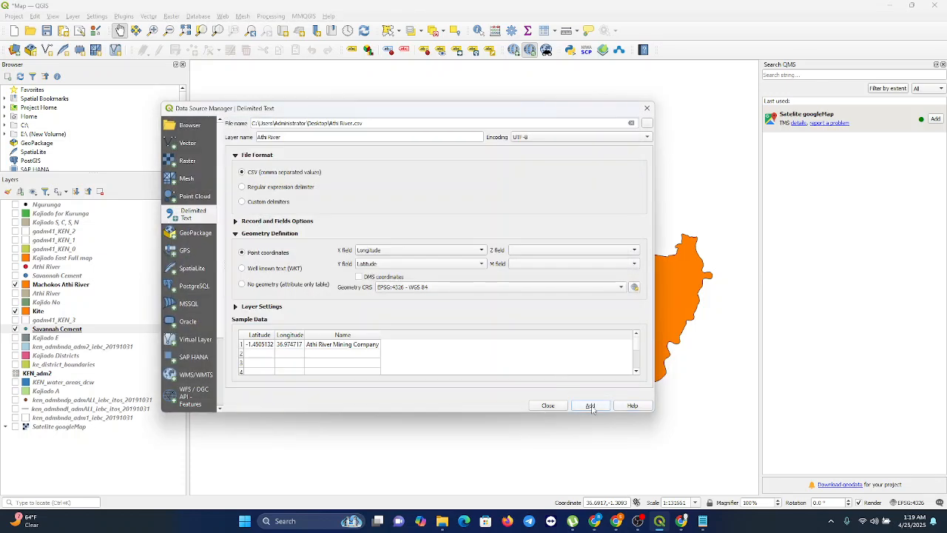
click(590, 406)
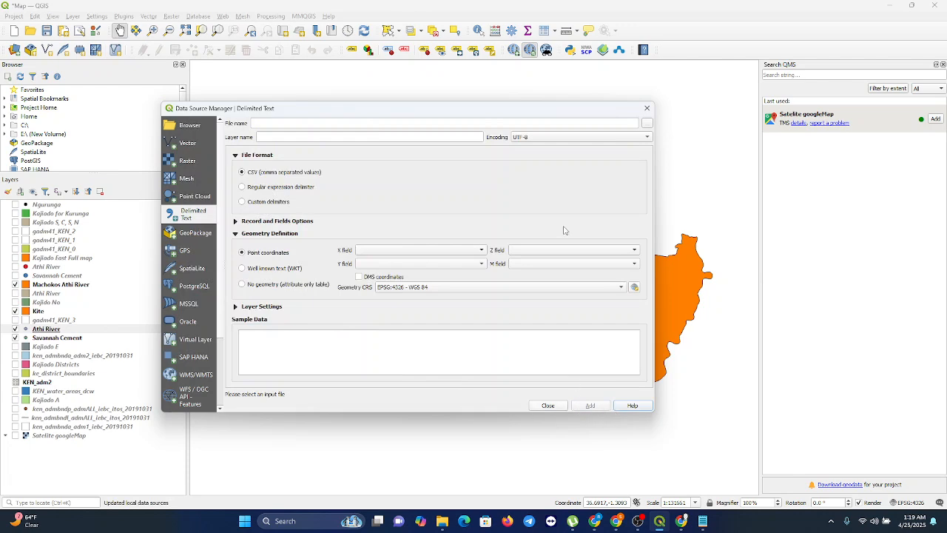
Step: Add the Ngurunga CSV file from the Desktop as another delimited text point layer
click(647, 123)
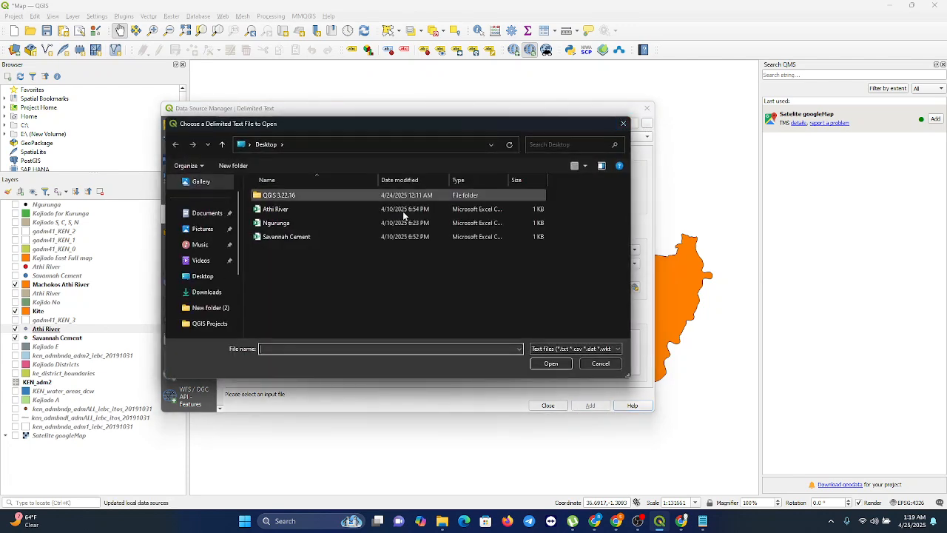
click(275, 223)
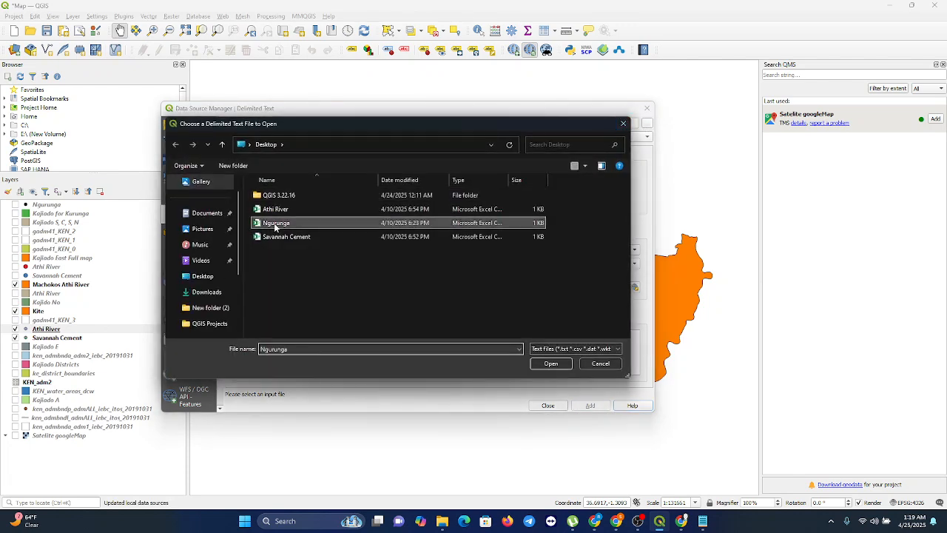
click(559, 364)
click(590, 405)
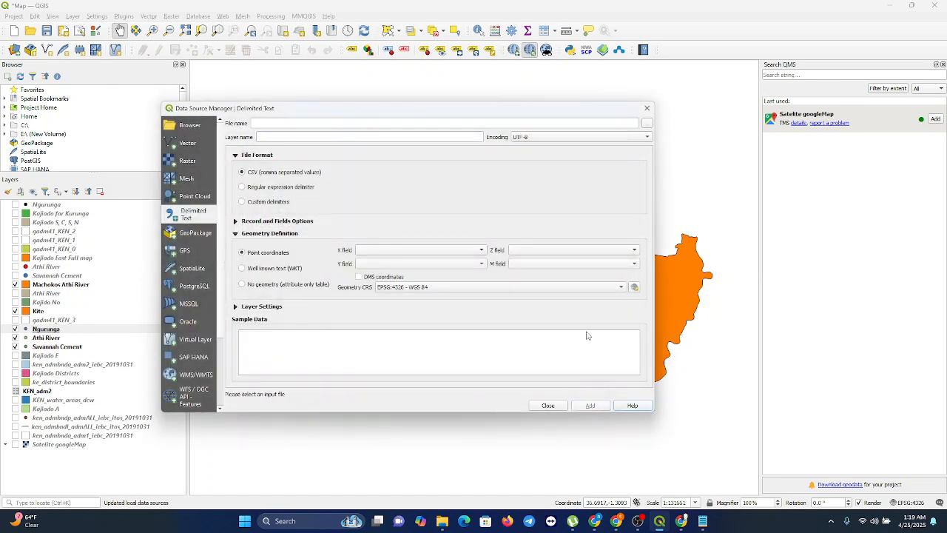
Step: Add the Savannah Cement CSV file from the Desktop as a delimited text point layer and close the Data Source Manager
click(647, 123)
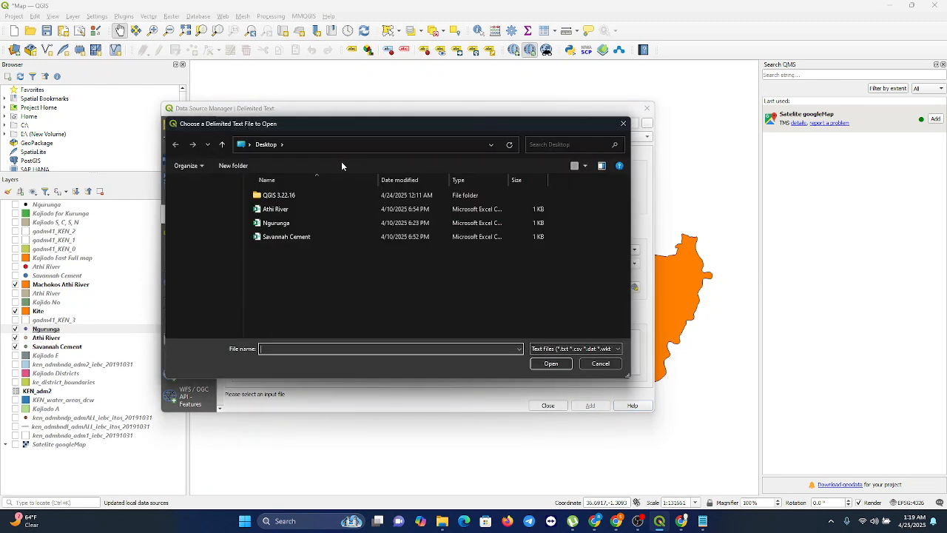
click(294, 238)
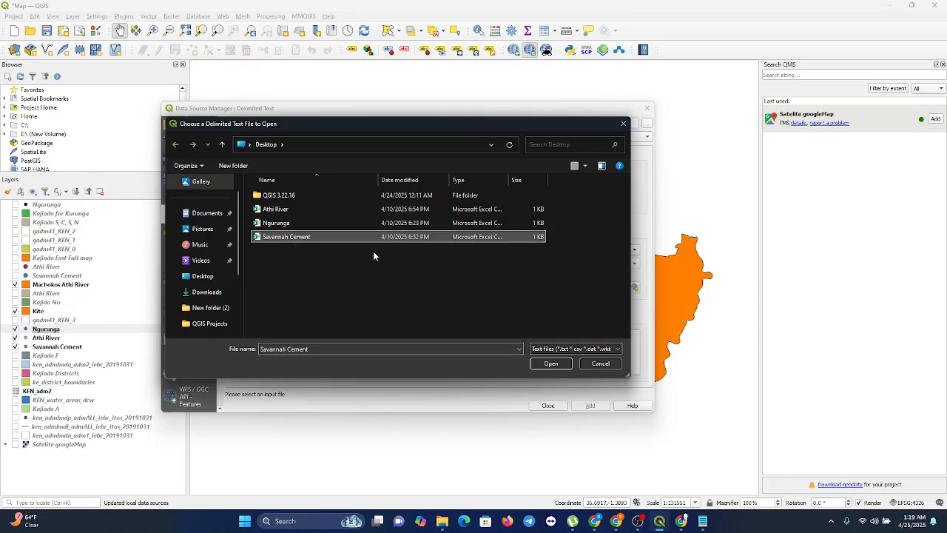
click(554, 364)
click(590, 406)
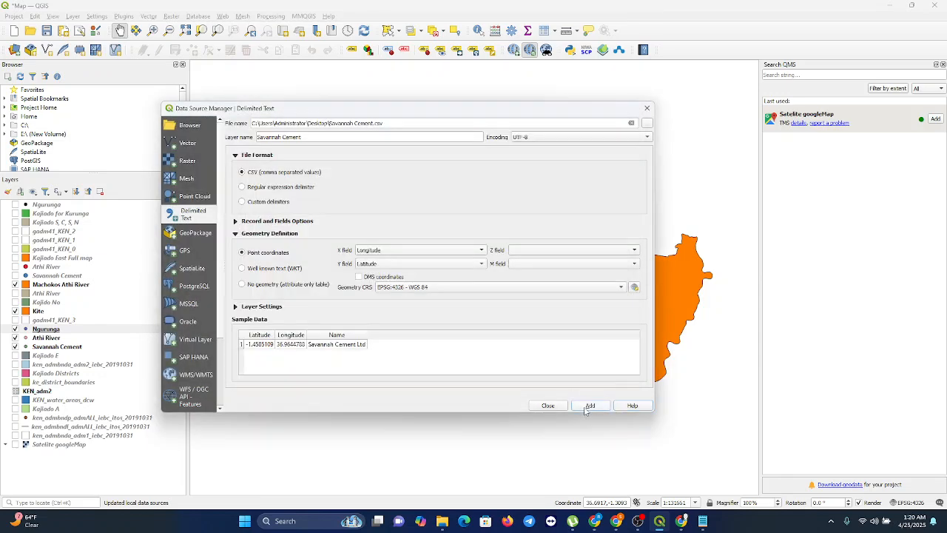
click(648, 110)
Step: Hide the Ngurunga, Athi River and both Savannah Cement point layers listed below gadm41_KEN_3
click(16, 355)
click(16, 346)
click(16, 338)
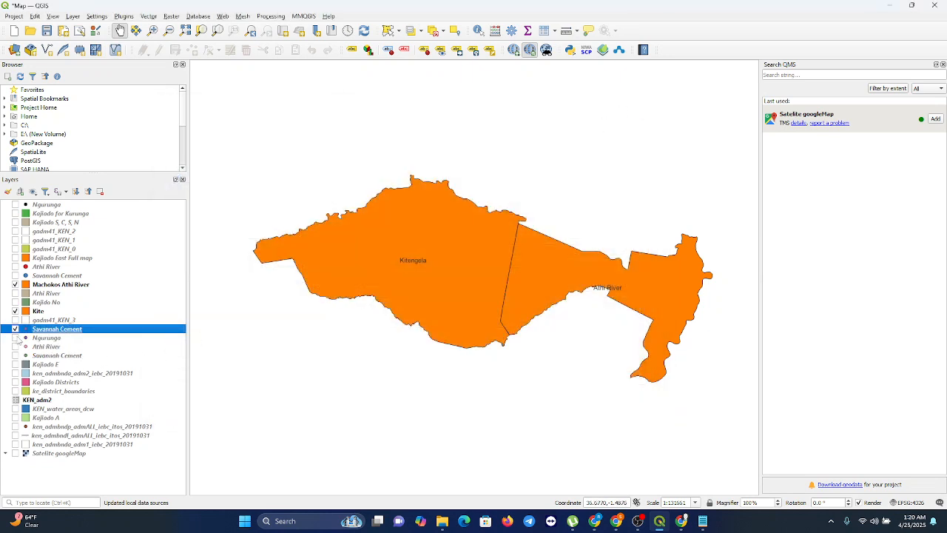
click(17, 330)
Step: Show the already styled Savannah Cement, Athi River and Ngurunga point layers listed above Machokos Athi River, keeping Kite visible
click(15, 311)
click(16, 275)
click(15, 266)
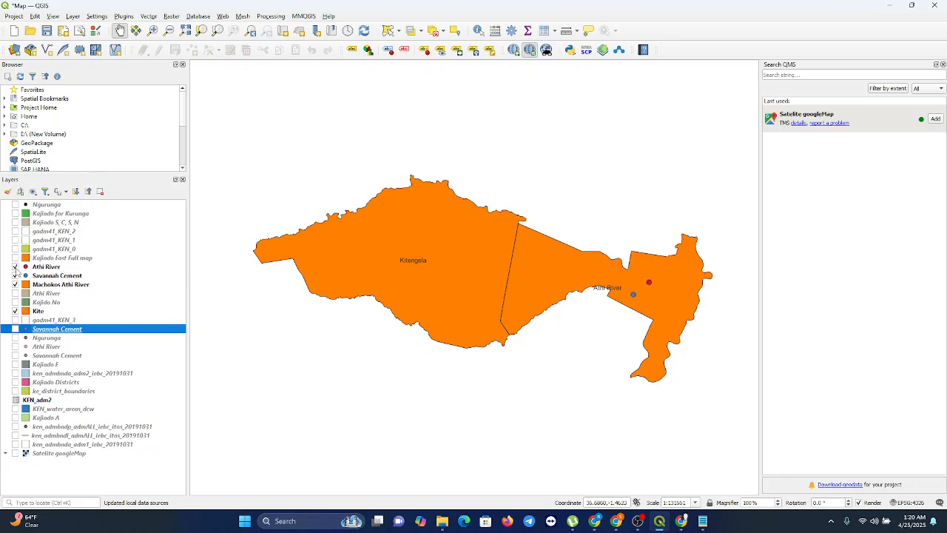
click(16, 205)
Step: Briefly display the ken_admbnda_adm1_iebc_20191031 county boundaries to examine where the points lie, and hide them again
click(14, 444)
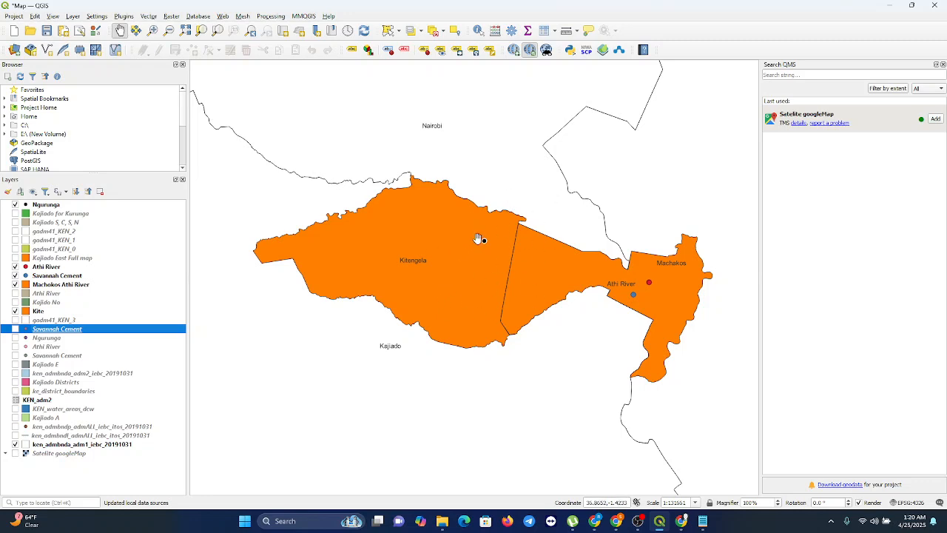
click(15, 444)
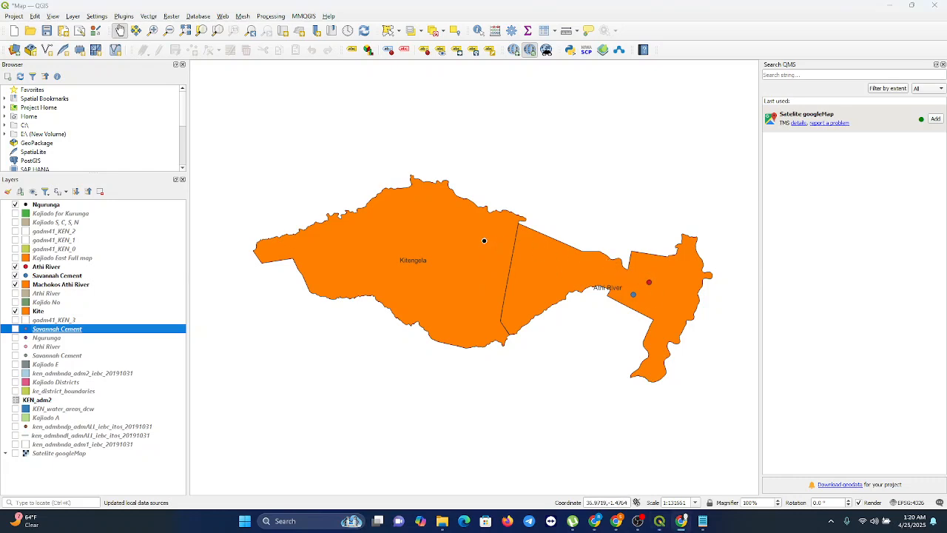
click(681, 521)
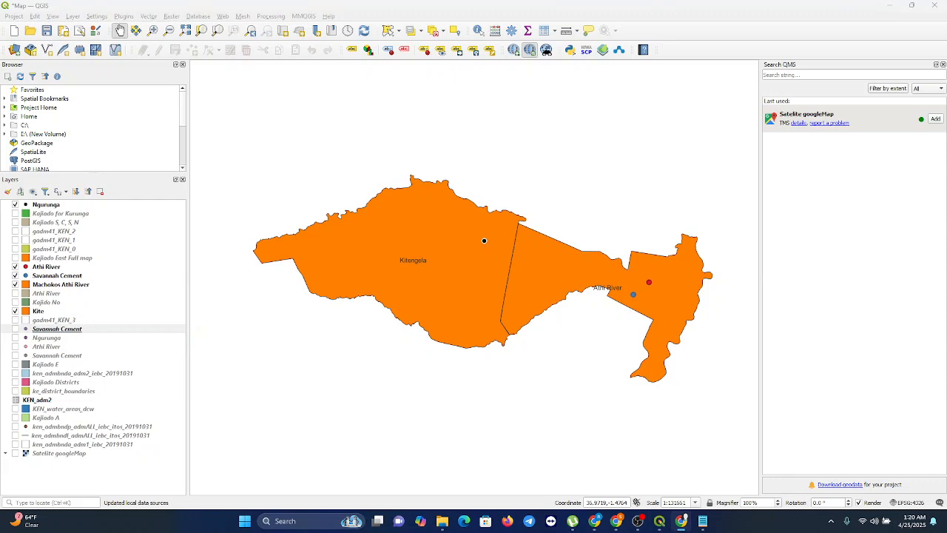